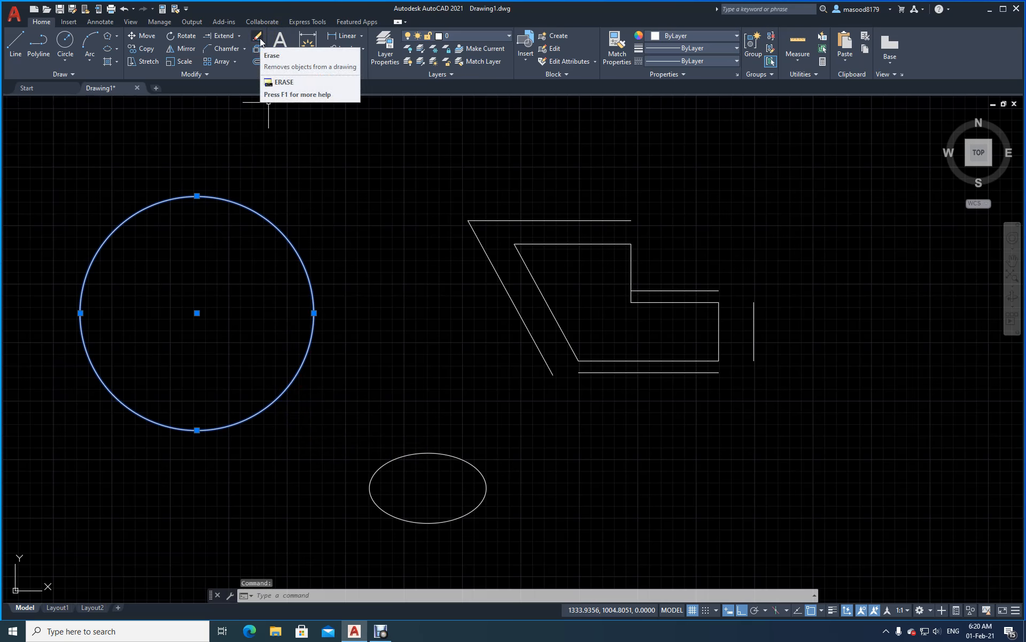
Erase the already selected large circle, and undo that erasure
left_click(261, 42)
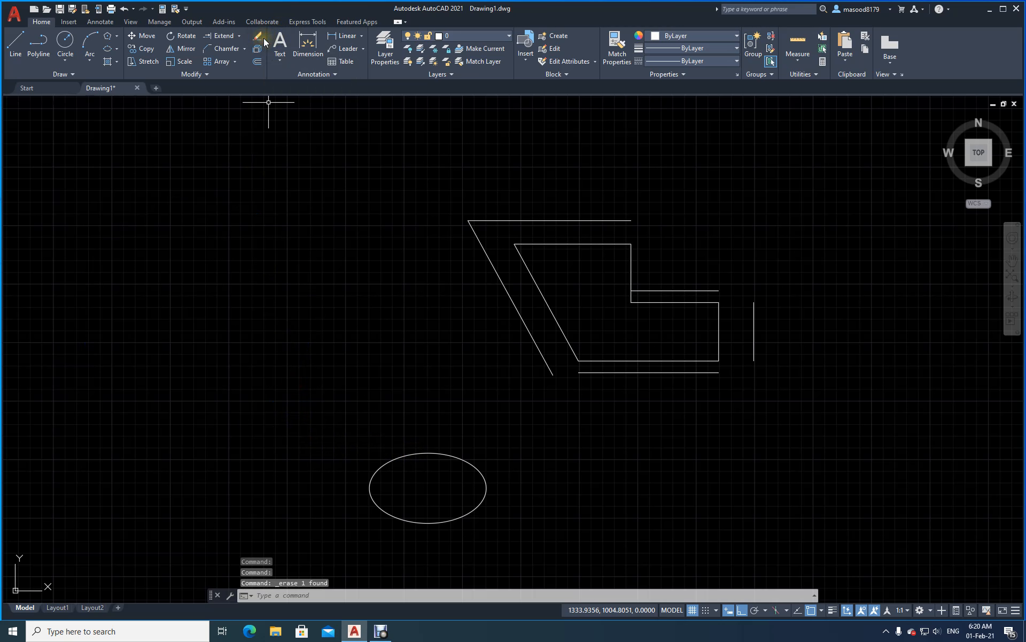
left_click(124, 9)
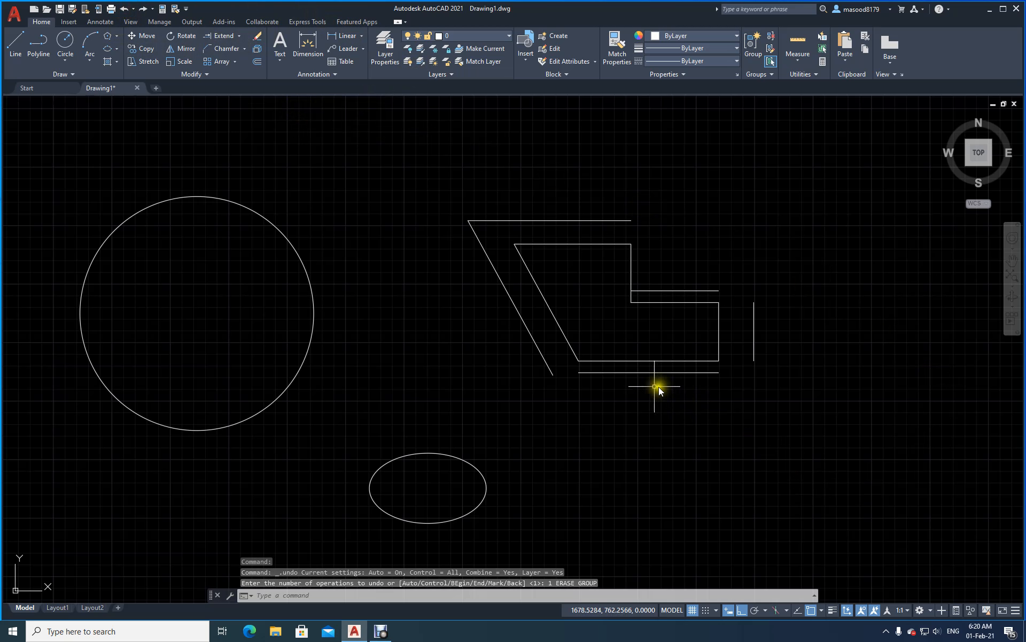
Erase both slanted lines and the two upper horizontal lines by picking them individually, and undo the erasure
left_click(258, 38)
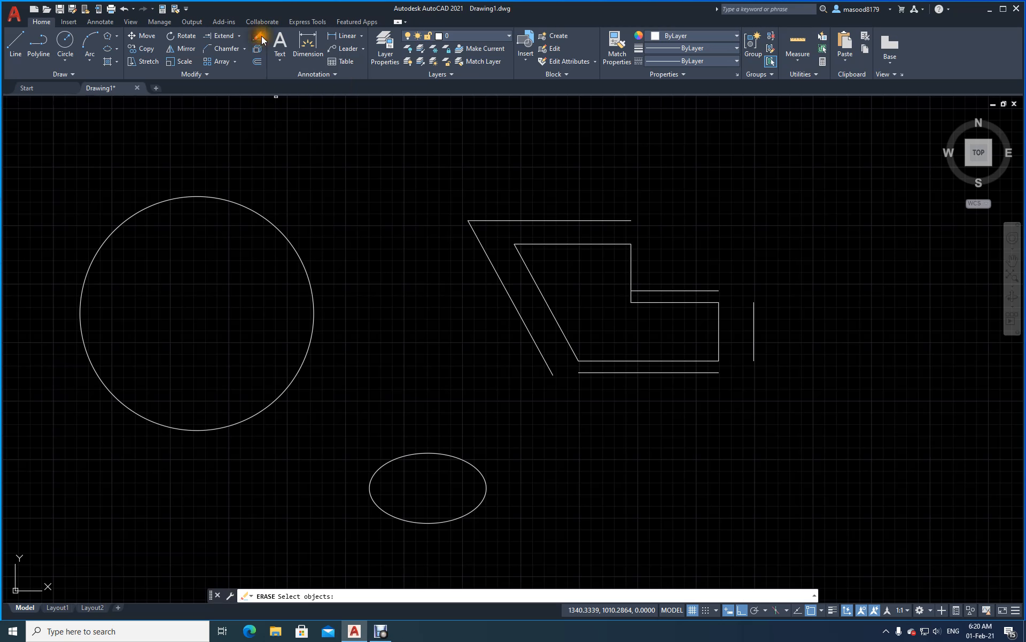
left_click(498, 275)
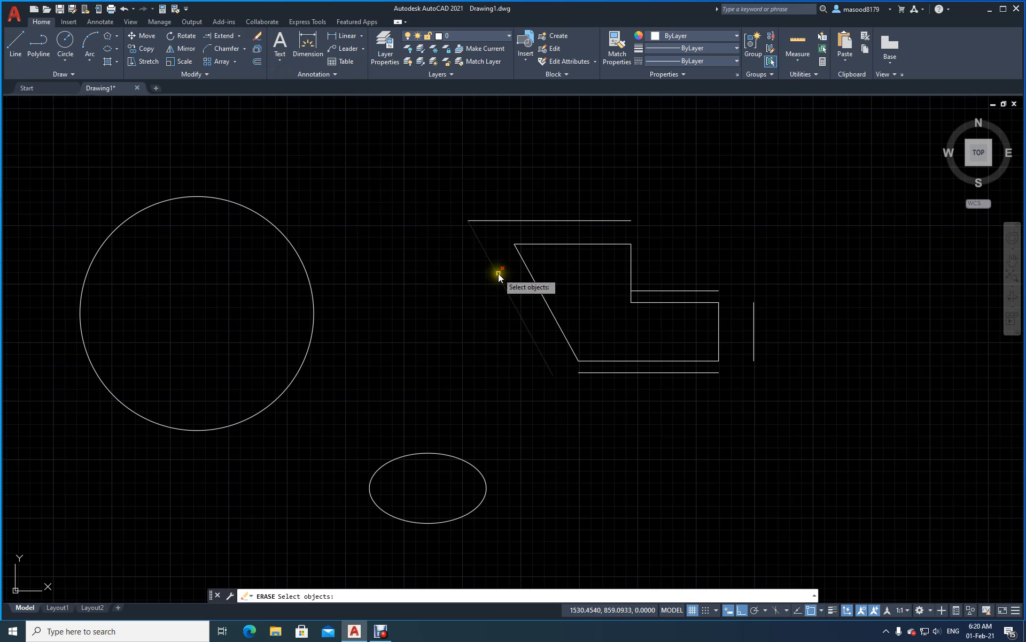
left_click(525, 268)
left_click(533, 245)
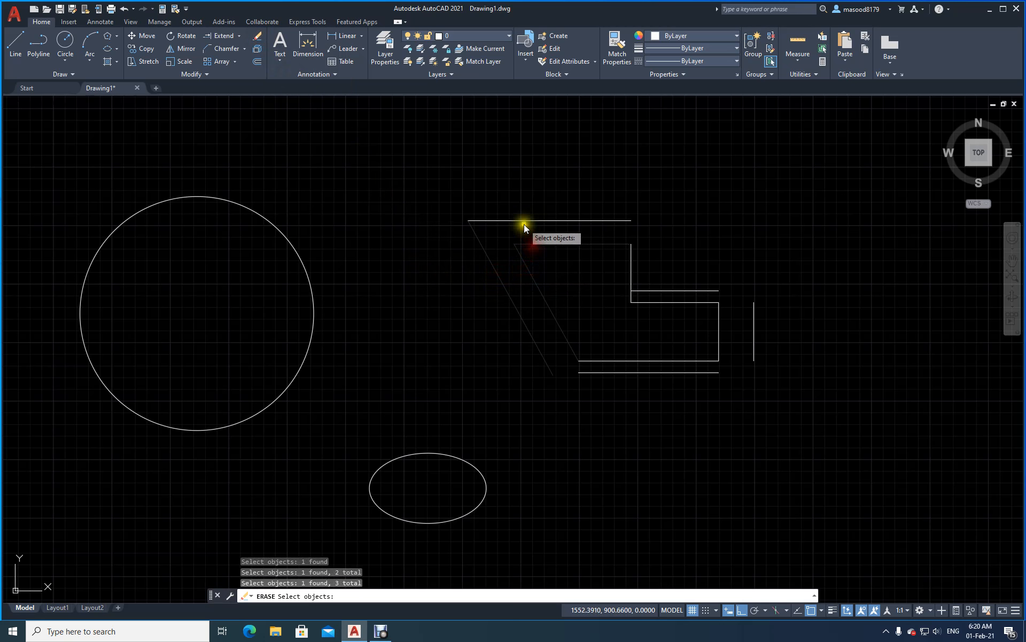
left_click(520, 220)
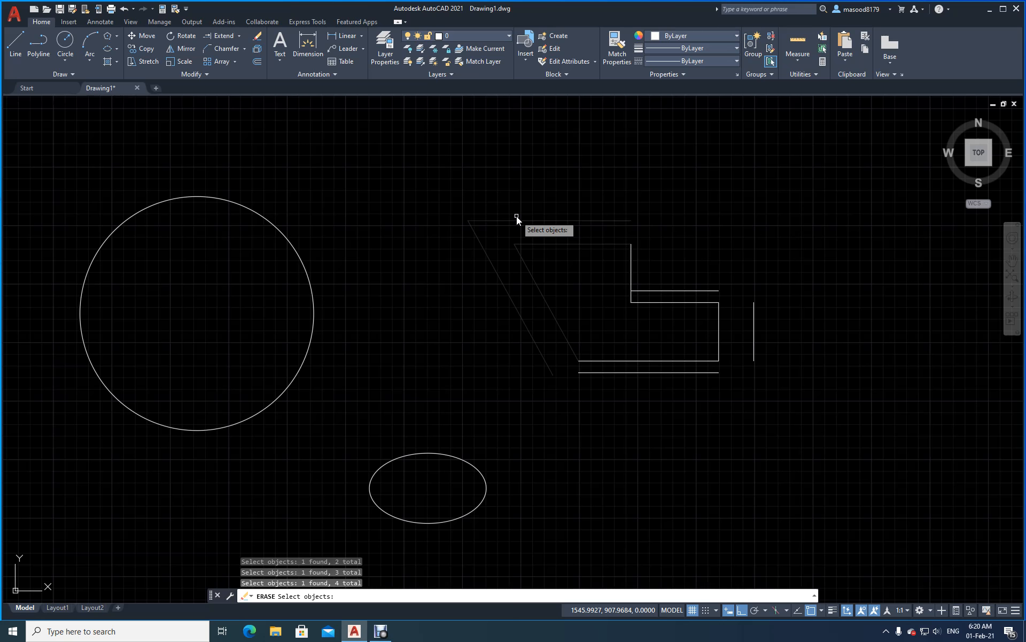
key("Return")
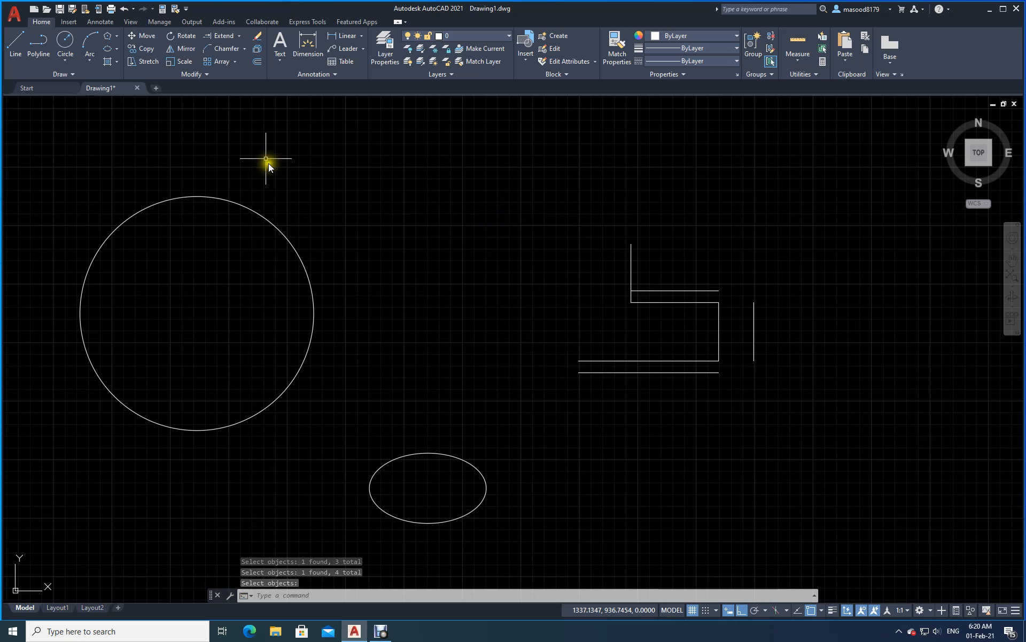
left_click(124, 9)
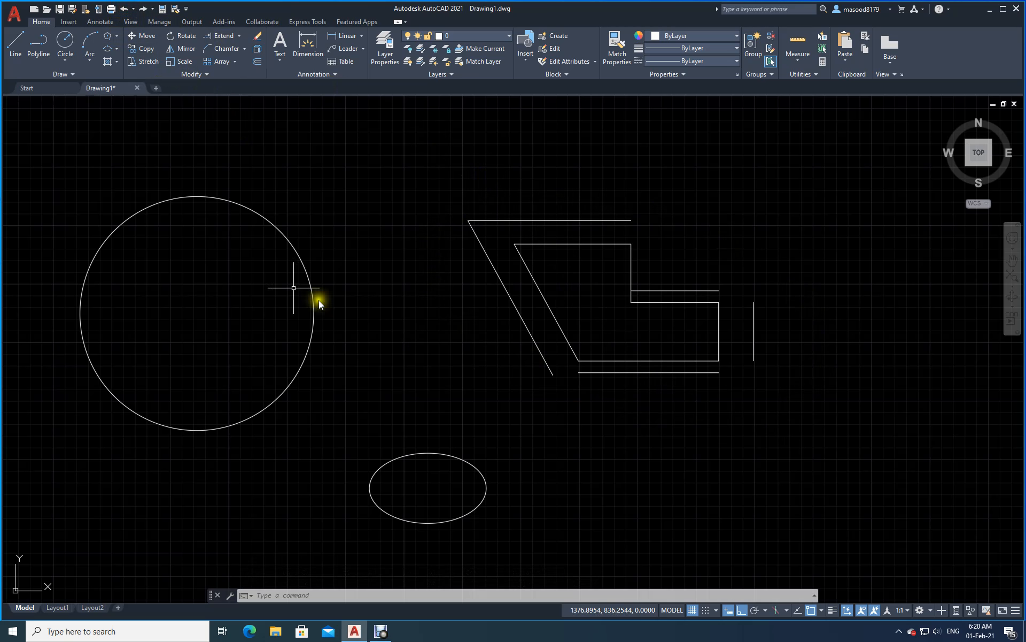
left_click(257, 39)
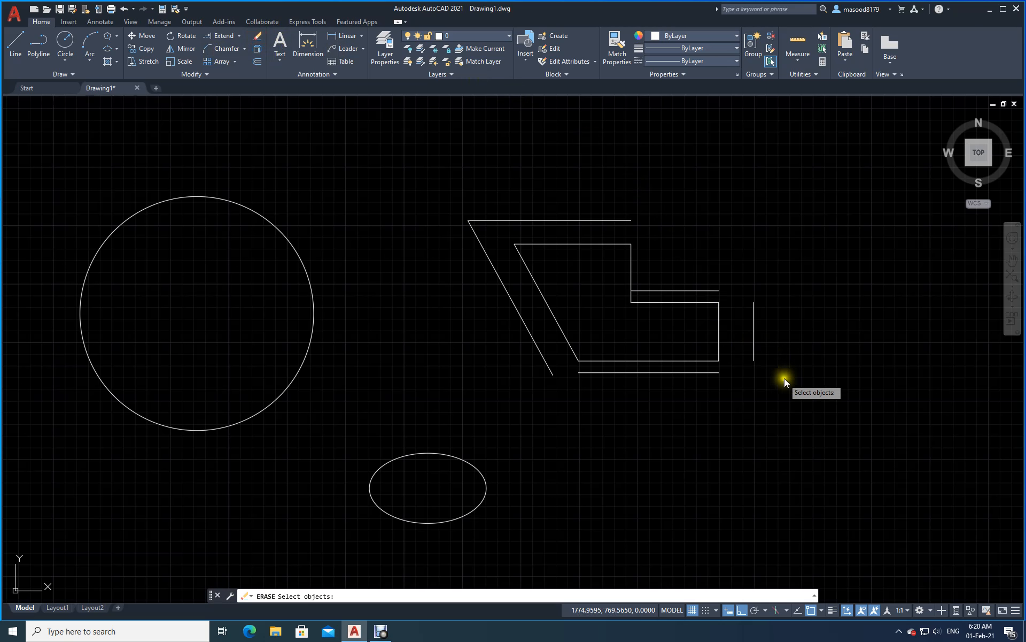
left_click(754, 348)
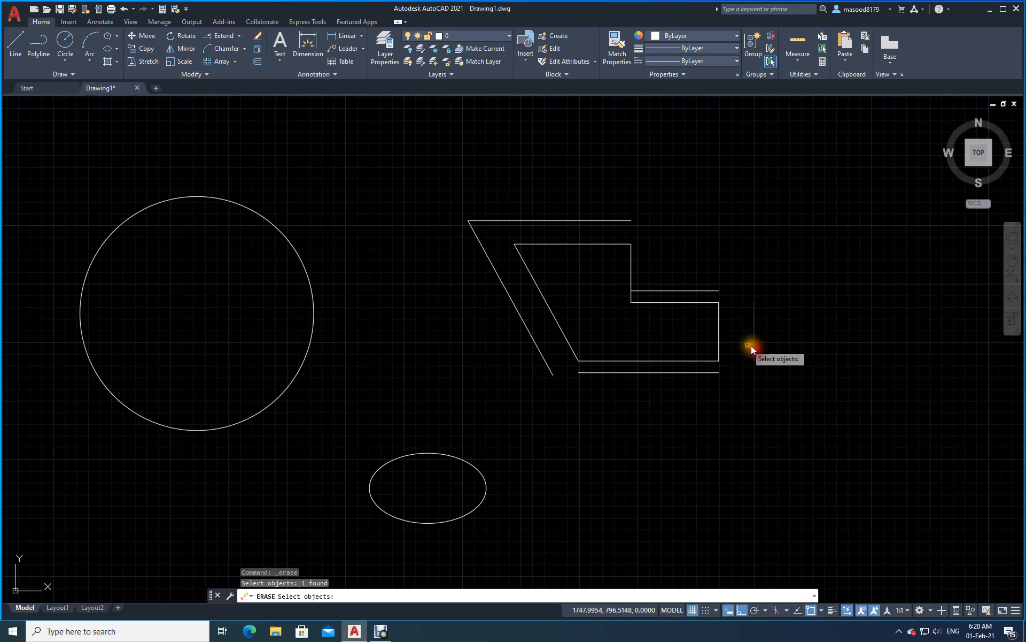
left_click(720, 329)
left_click(695, 303)
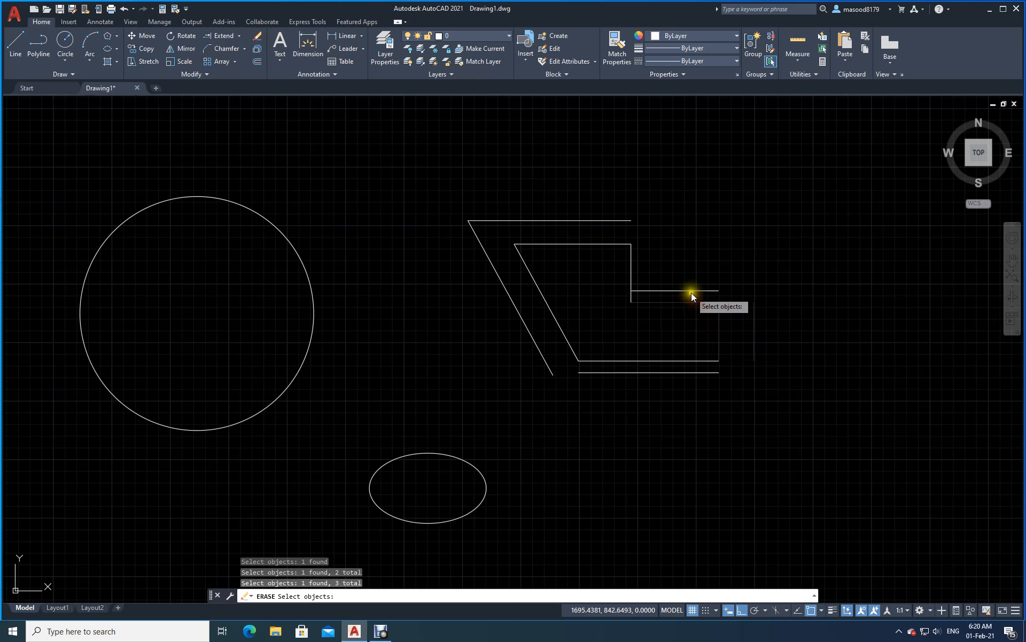
left_click(691, 290)
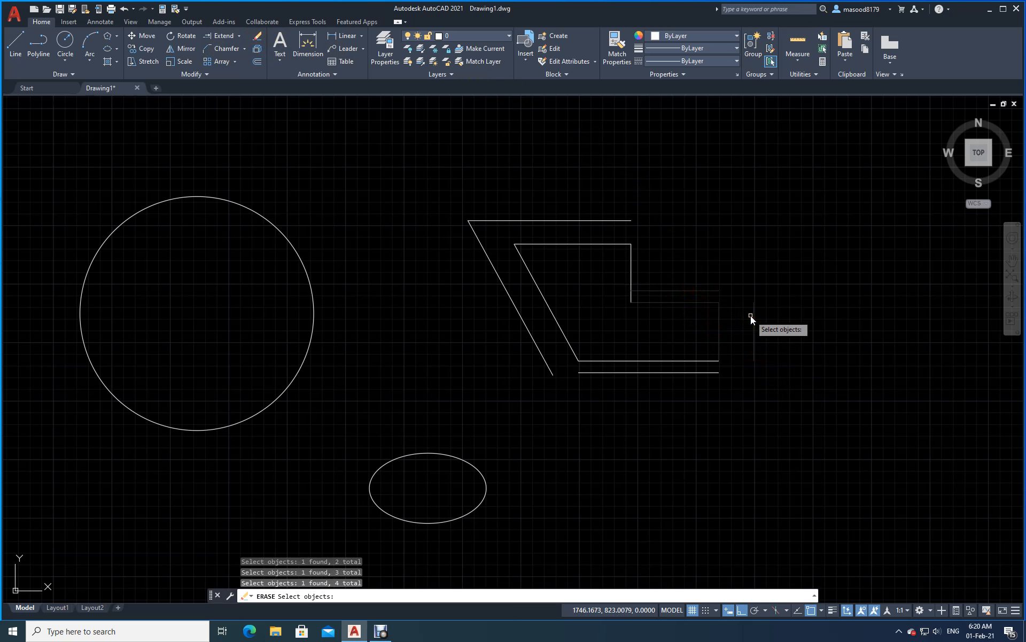
key("Escape")
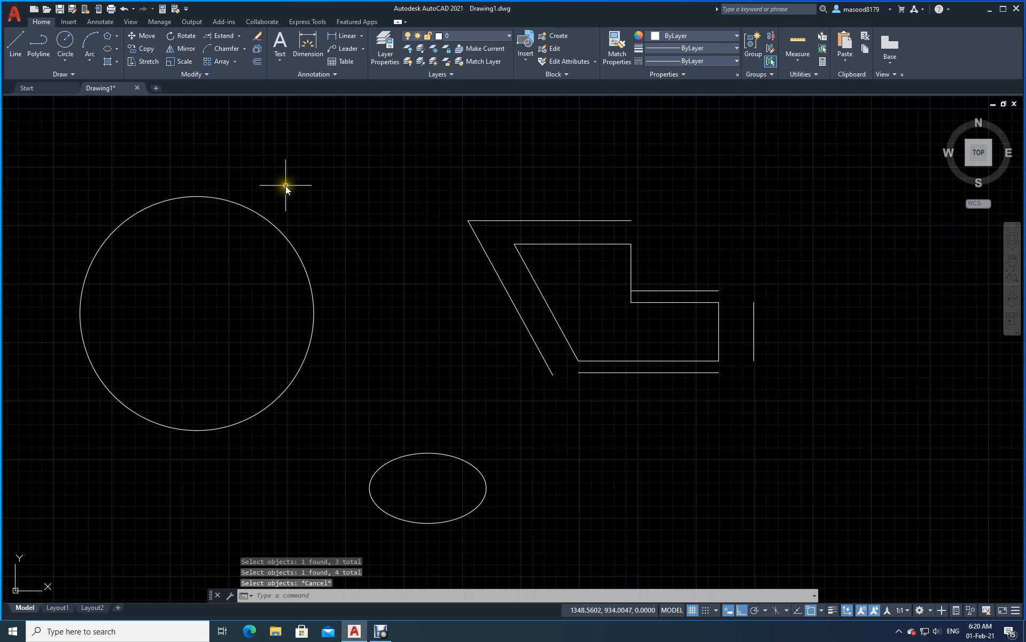
Erase the whole stepped line figure with its offset lines using an enclosing window selection, and undo the erasure
left_click(257, 36)
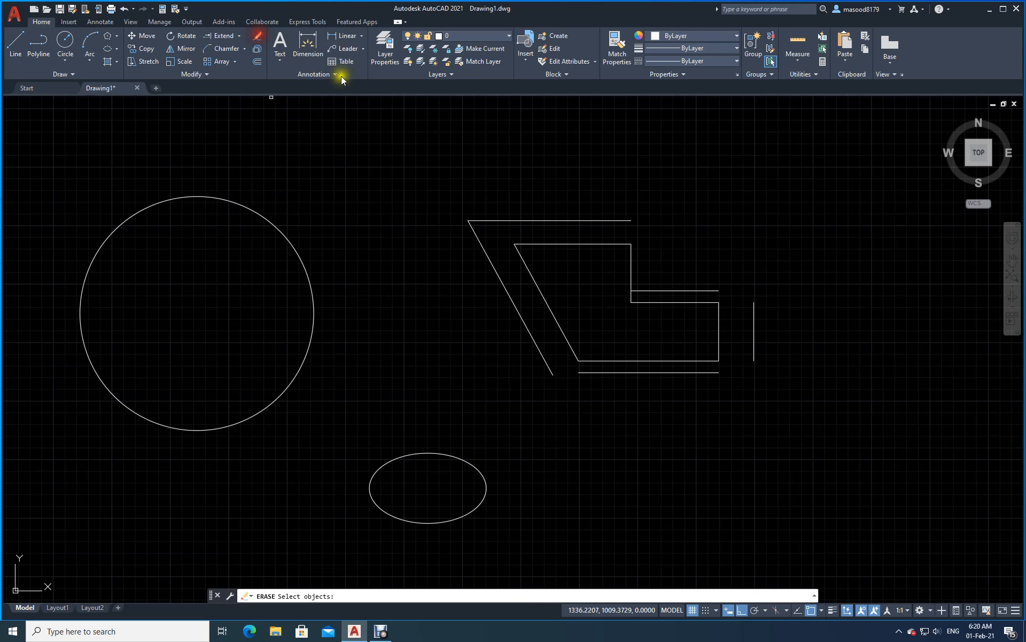
left_click(424, 167)
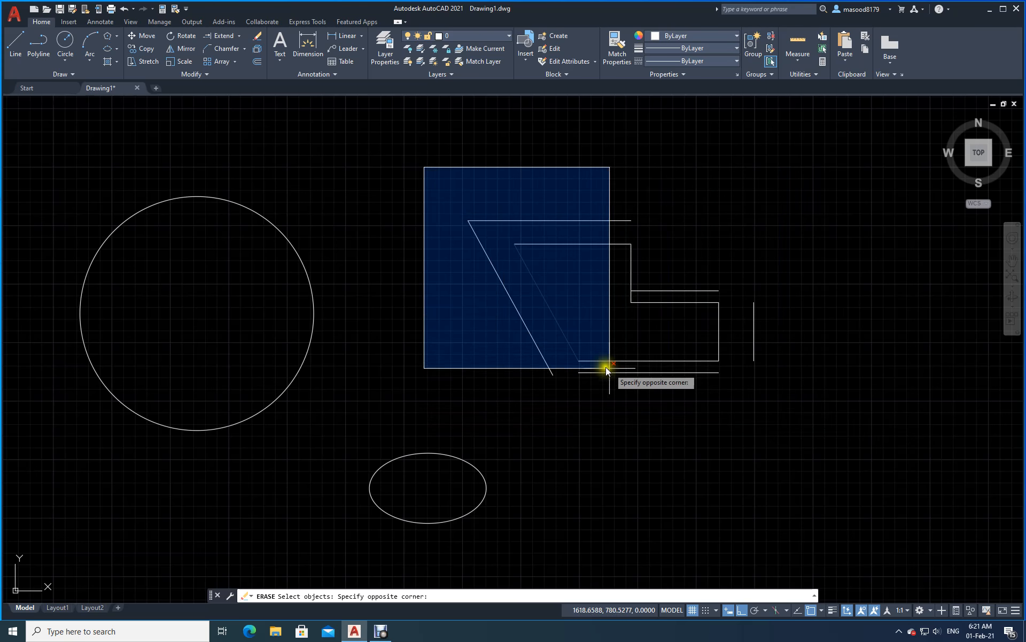
left_click(804, 427)
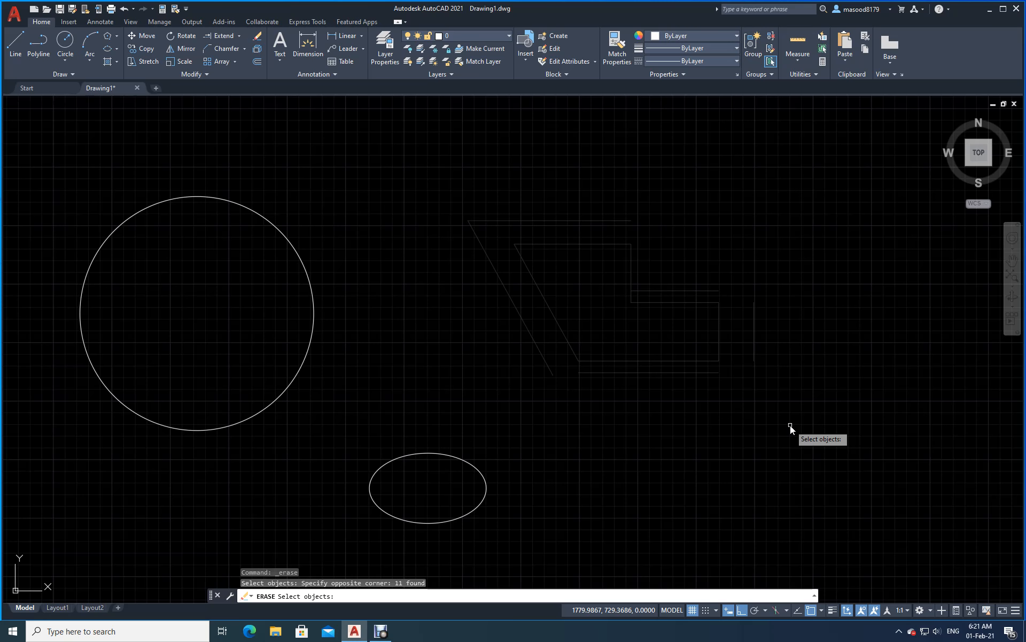
key("Return")
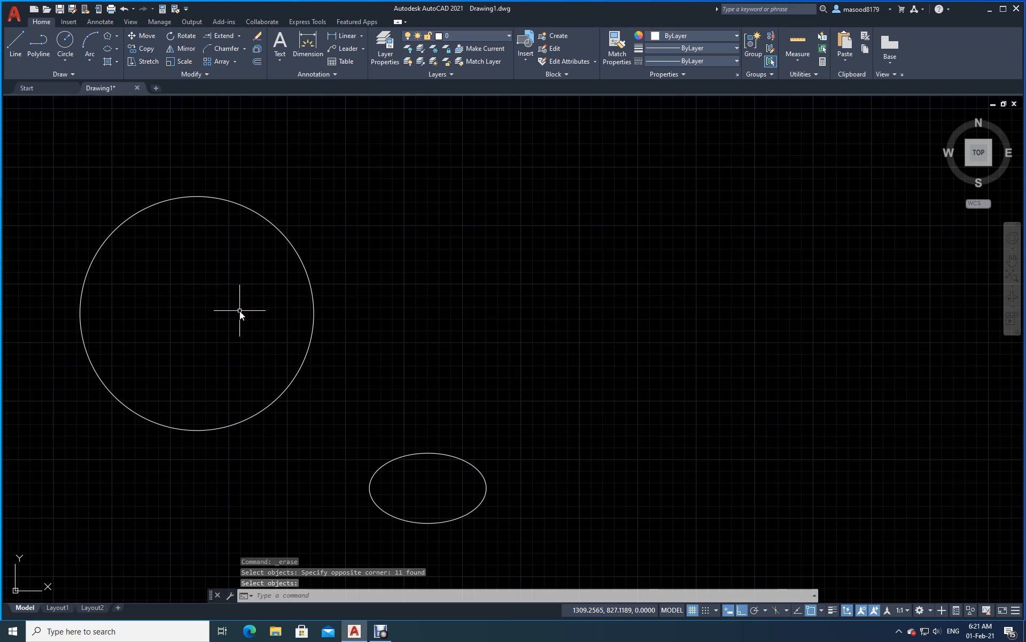
left_click(127, 8)
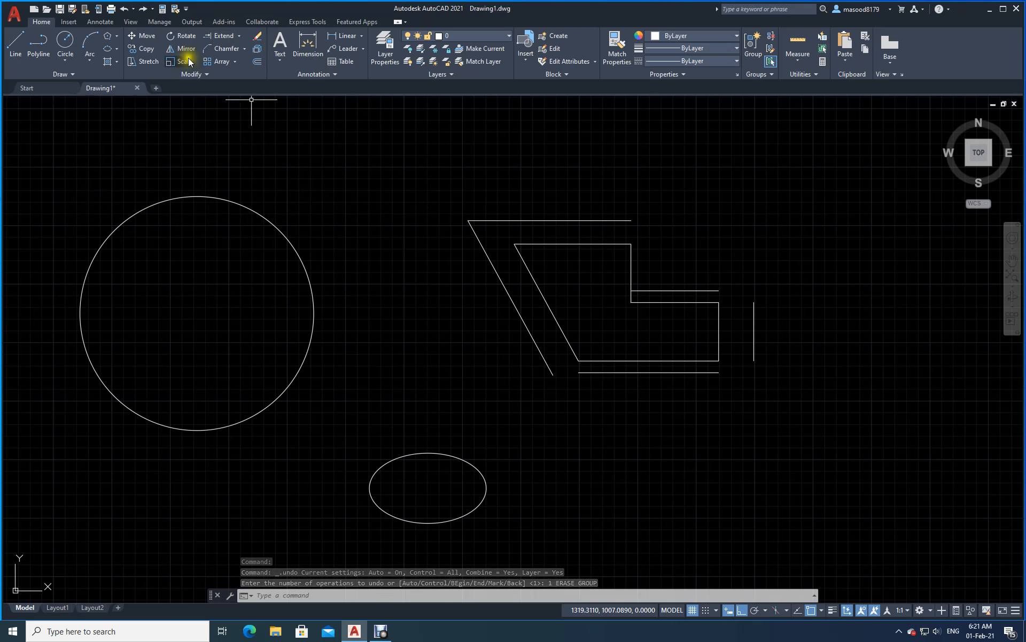
Erase the large circle using a window selection that fully encloses it, and undo the erasure
left_click(258, 36)
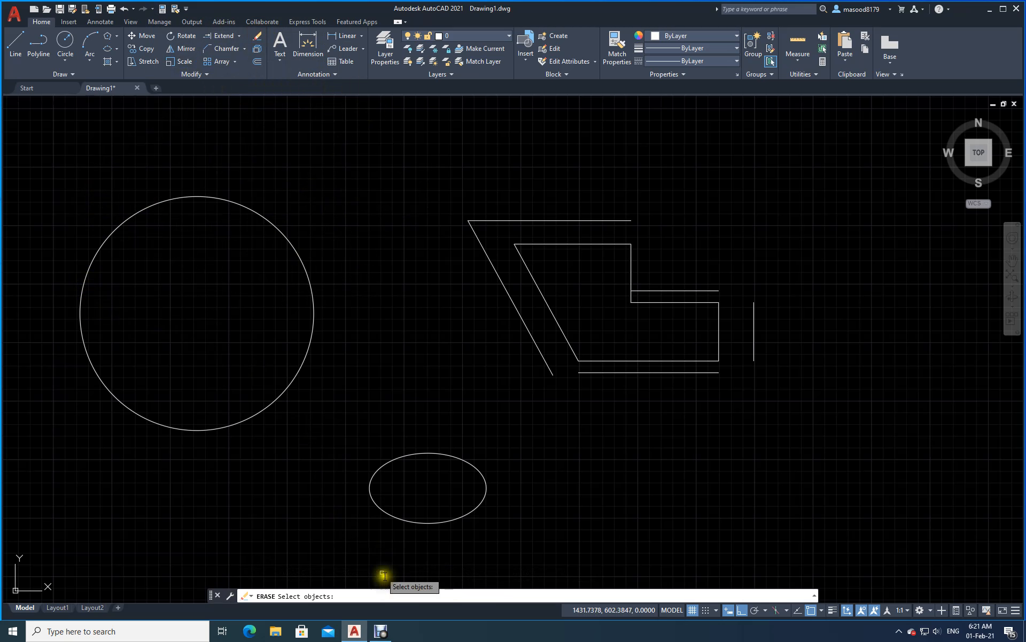
left_click(38, 144)
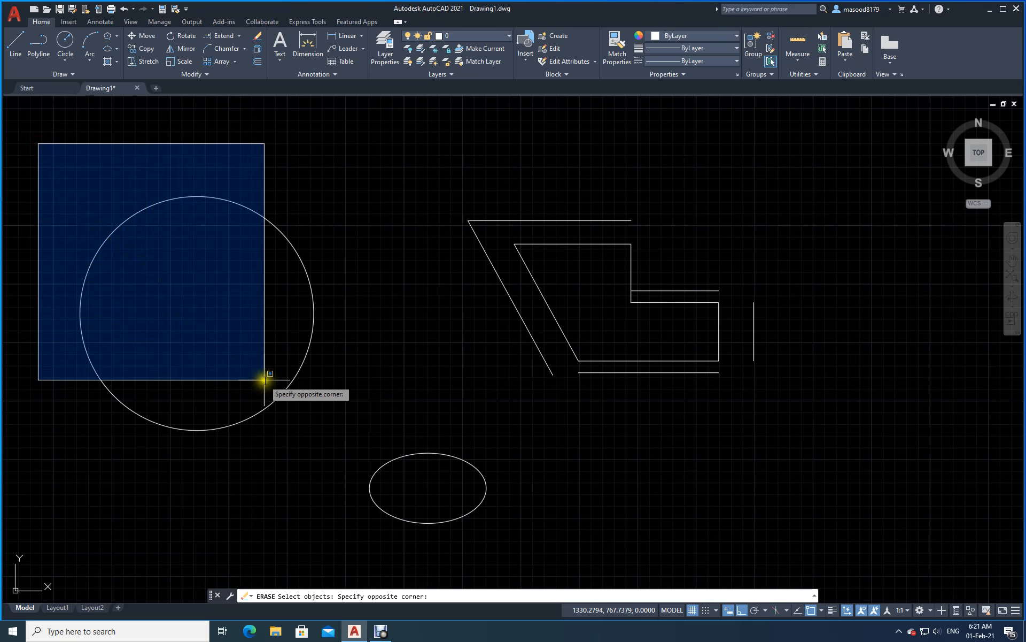
left_click(345, 453)
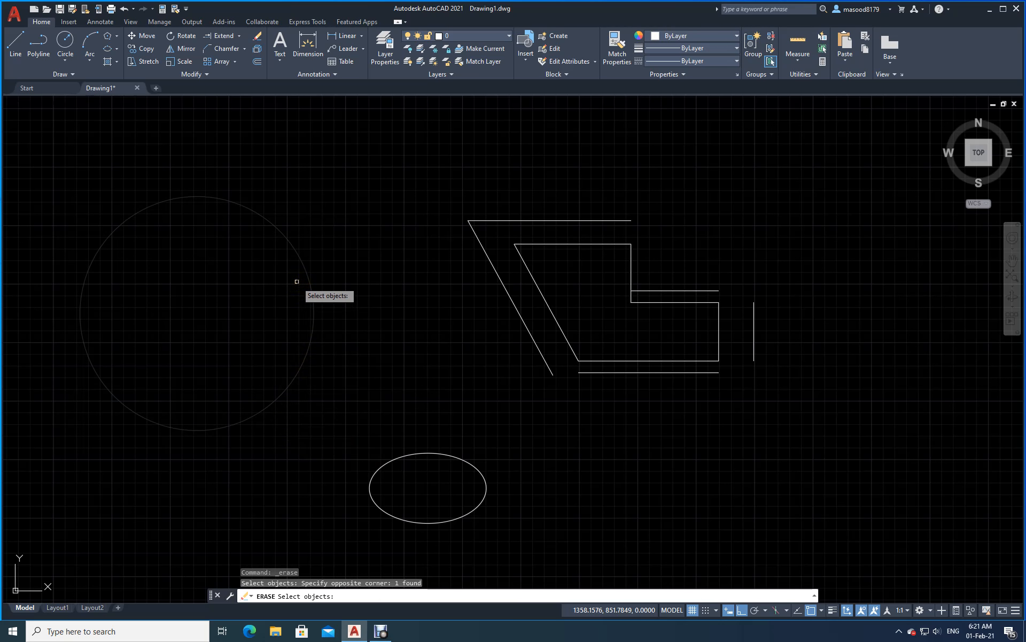
key("Return")
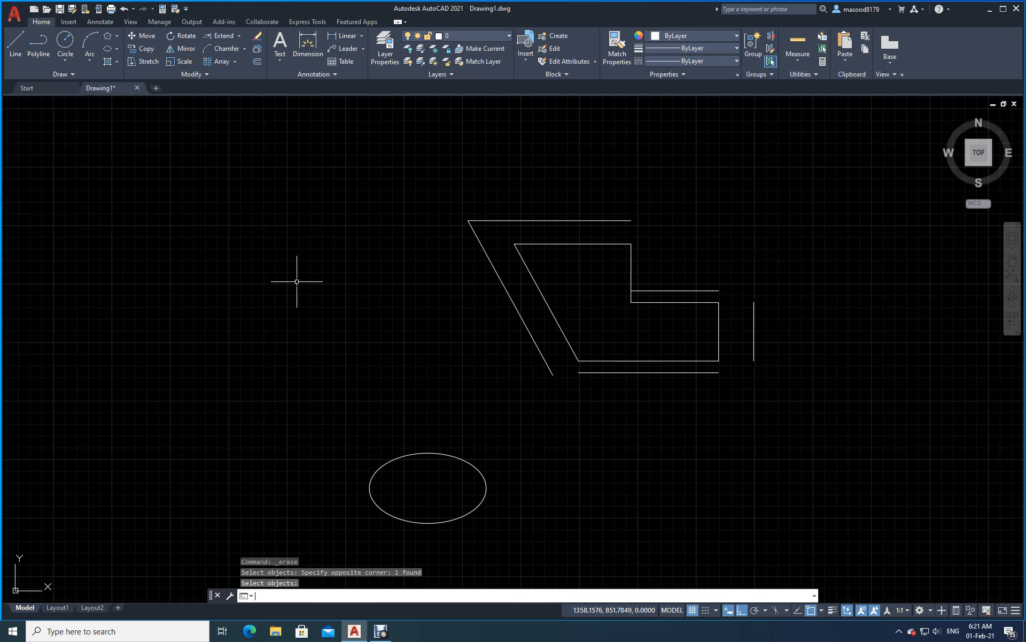
left_click(123, 9)
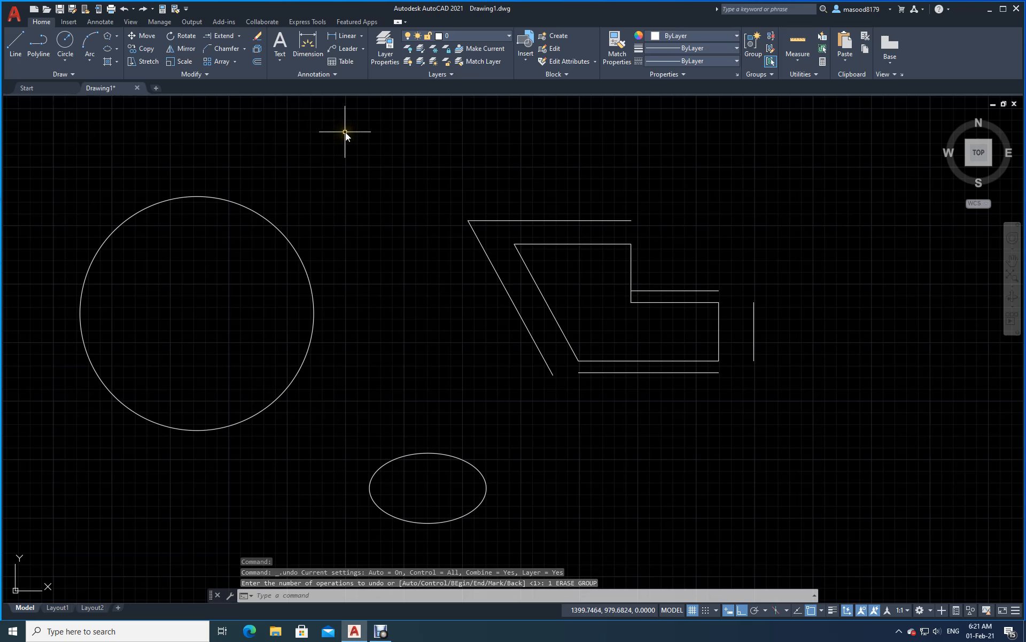
left_click(257, 37)
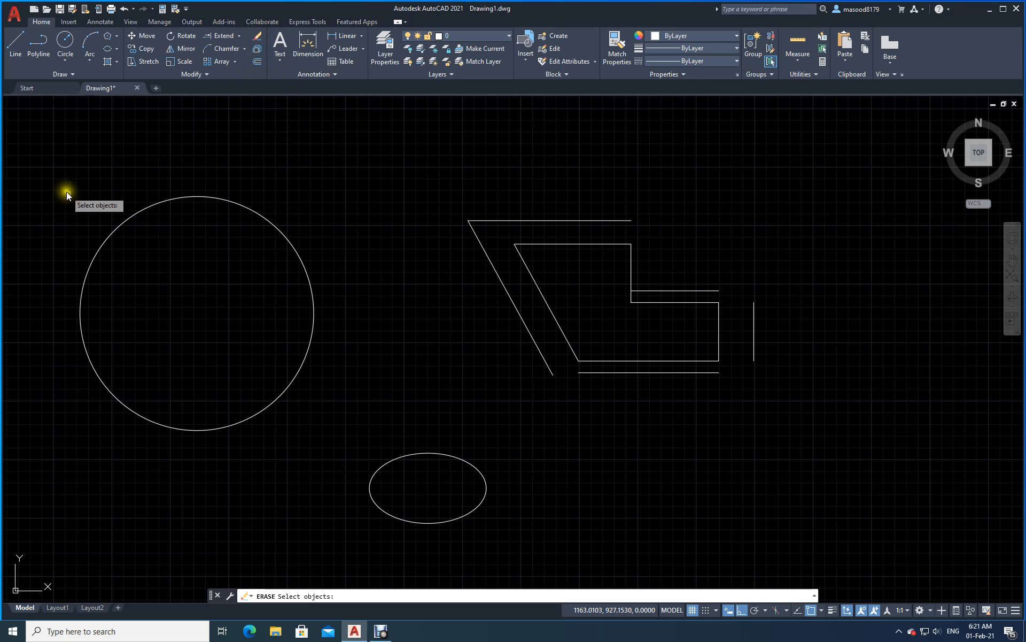
left_click(35, 149)
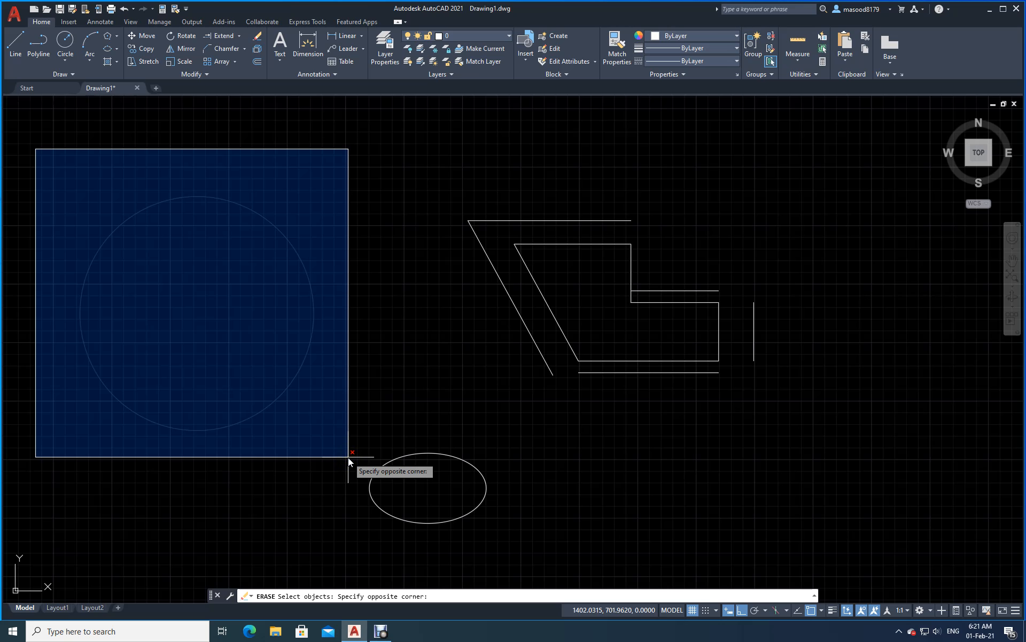
key("Escape")
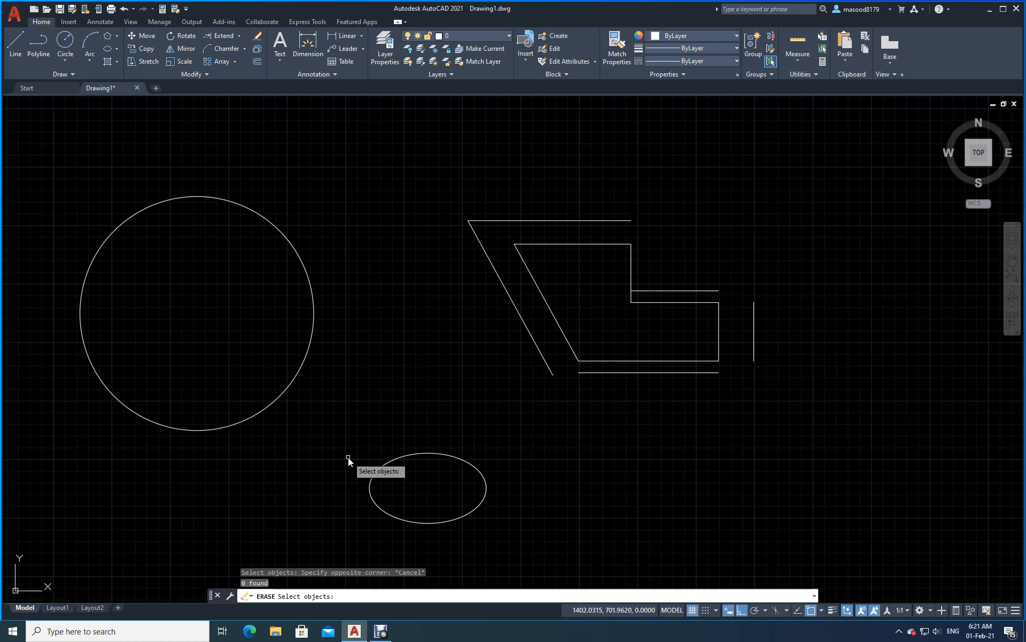
Erase the large circle using a crossing selection that touches only its lower-right edge
left_click(256, 40)
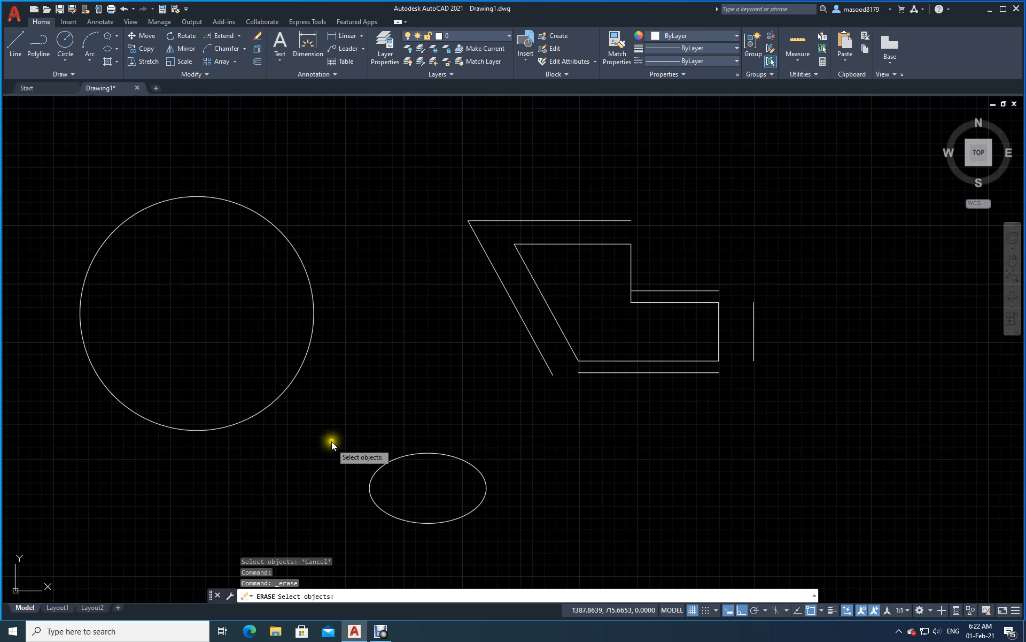
left_click(351, 470)
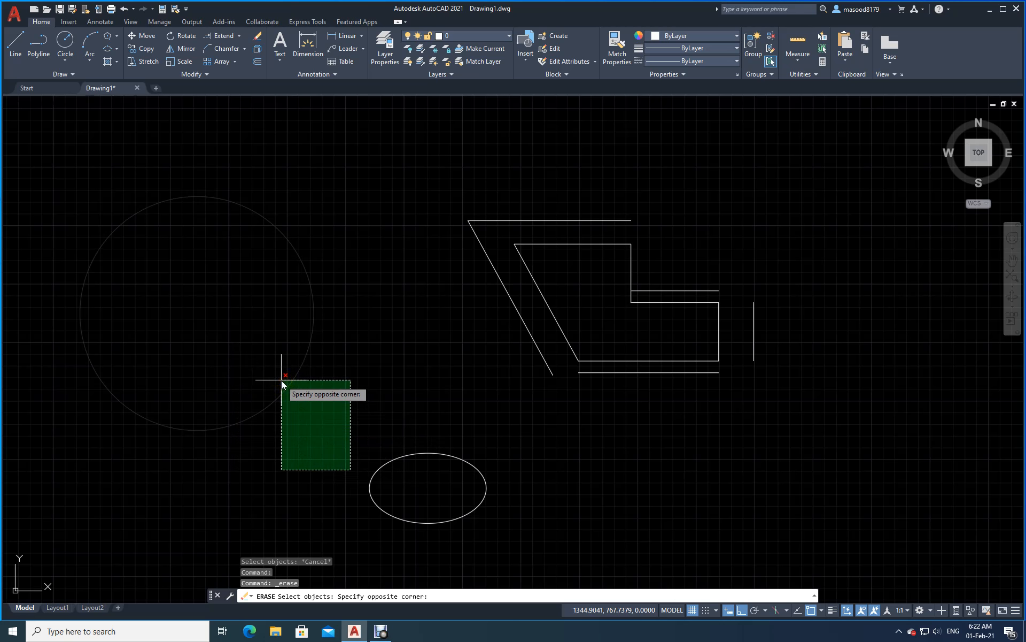
left_click(282, 380)
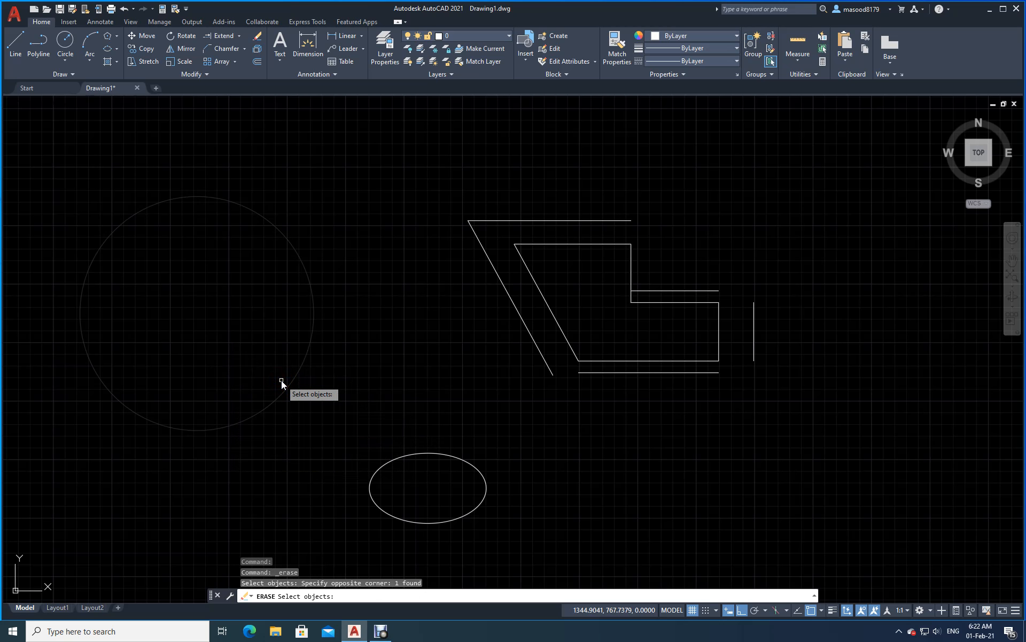
key("Return")
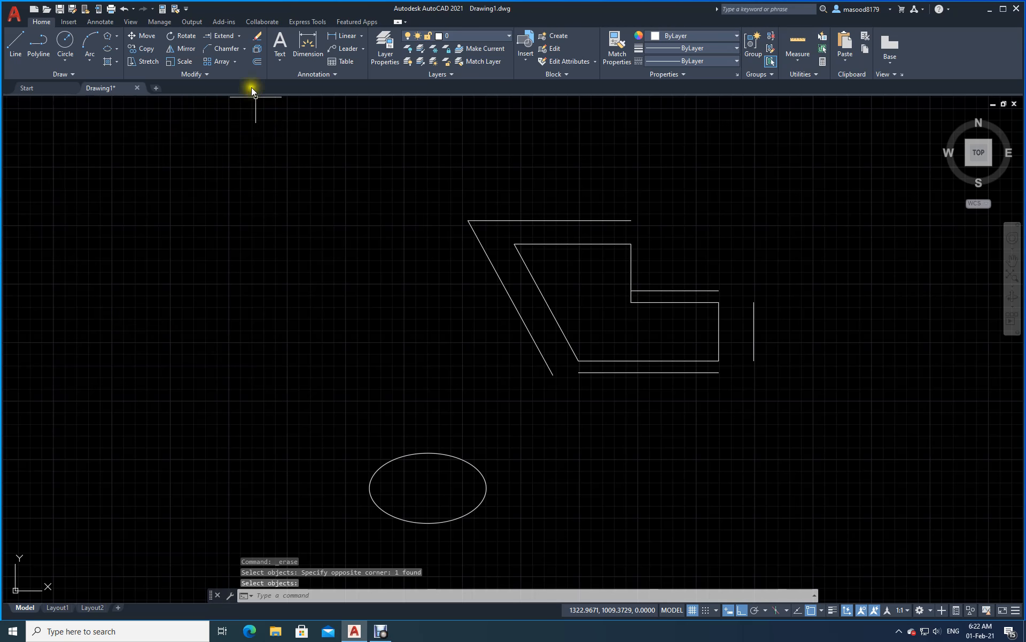
left_click(261, 39)
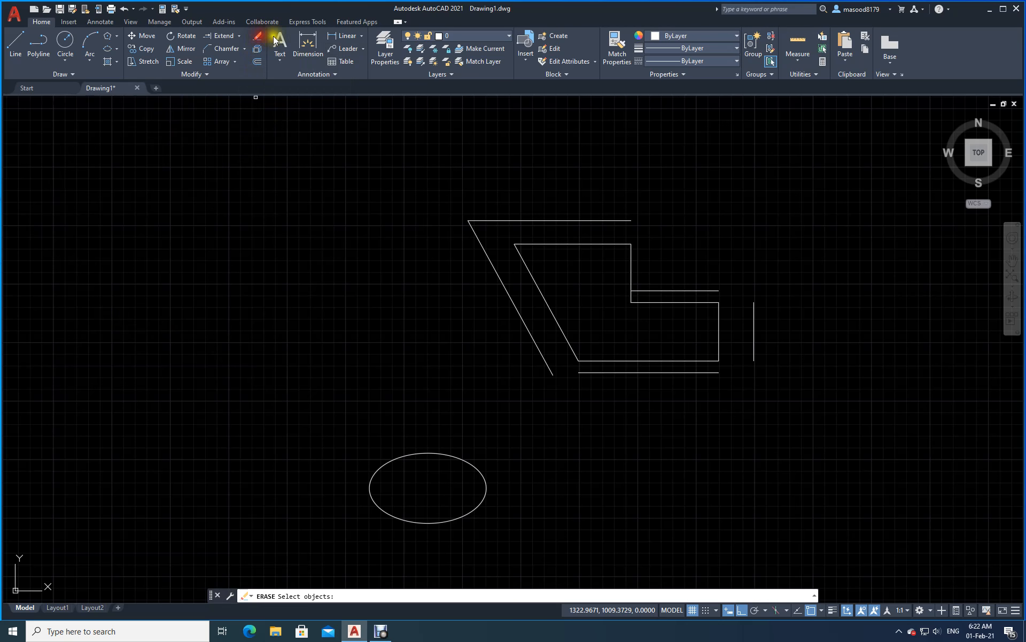
left_click(830, 438)
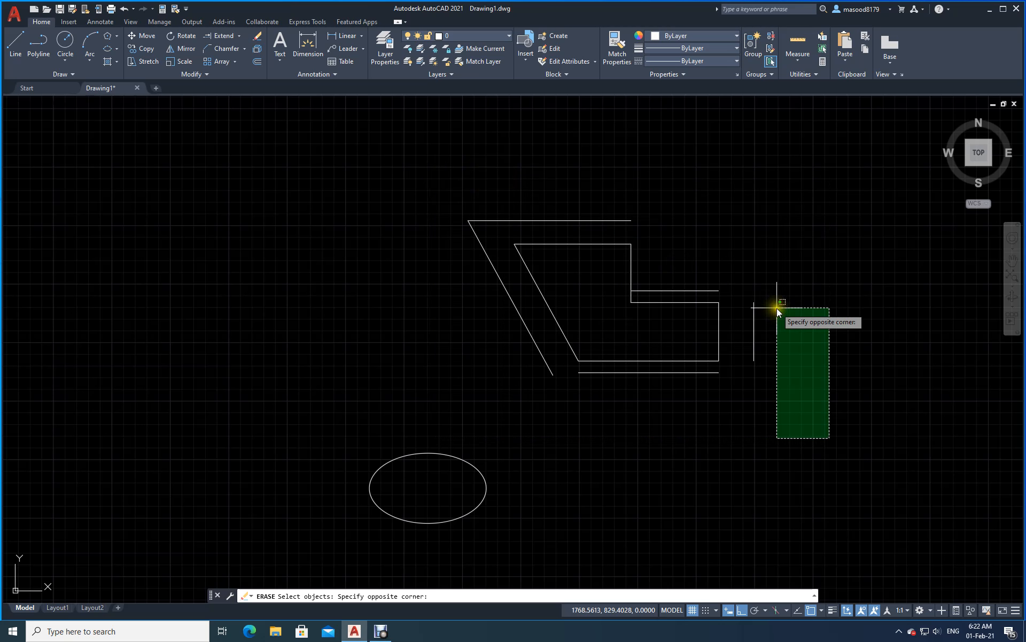
key("Escape")
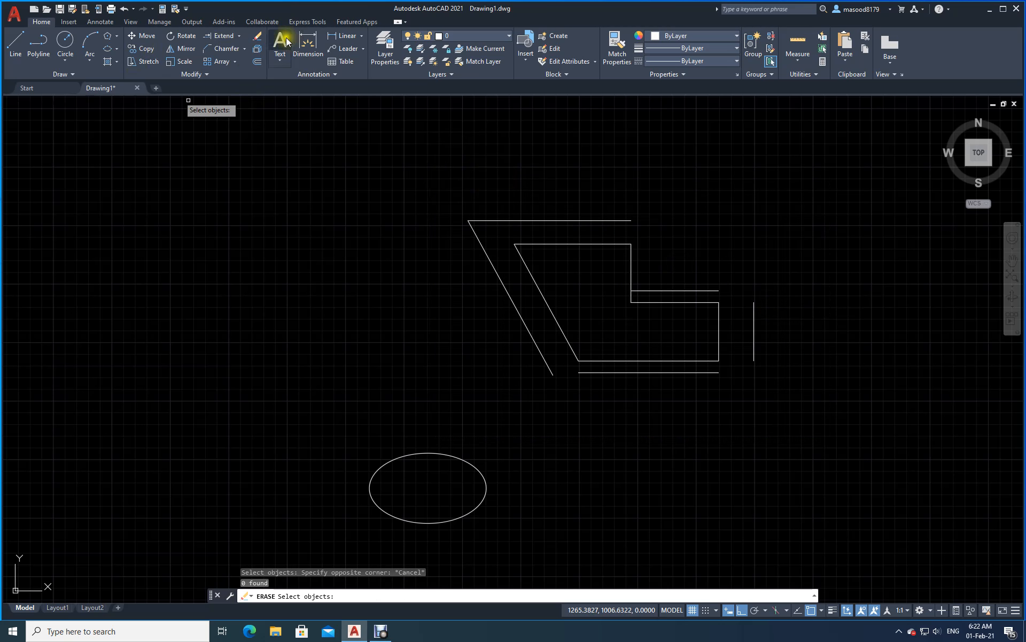
Erase the stepped line figure and all its offset lines using a window selection that fully encloses them
left_click(261, 36)
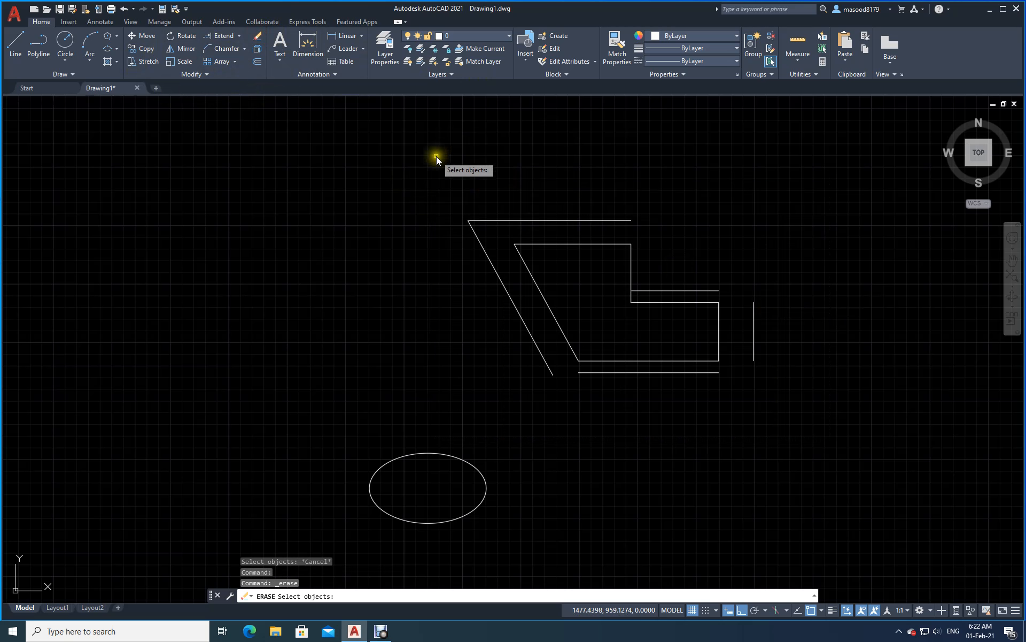
left_click(412, 143)
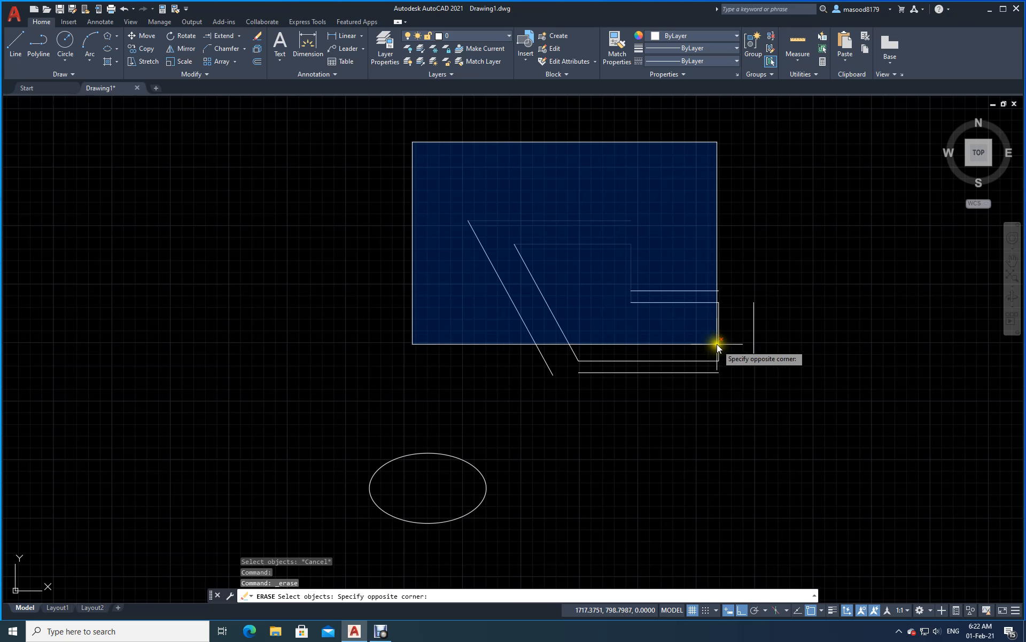
left_click(820, 418)
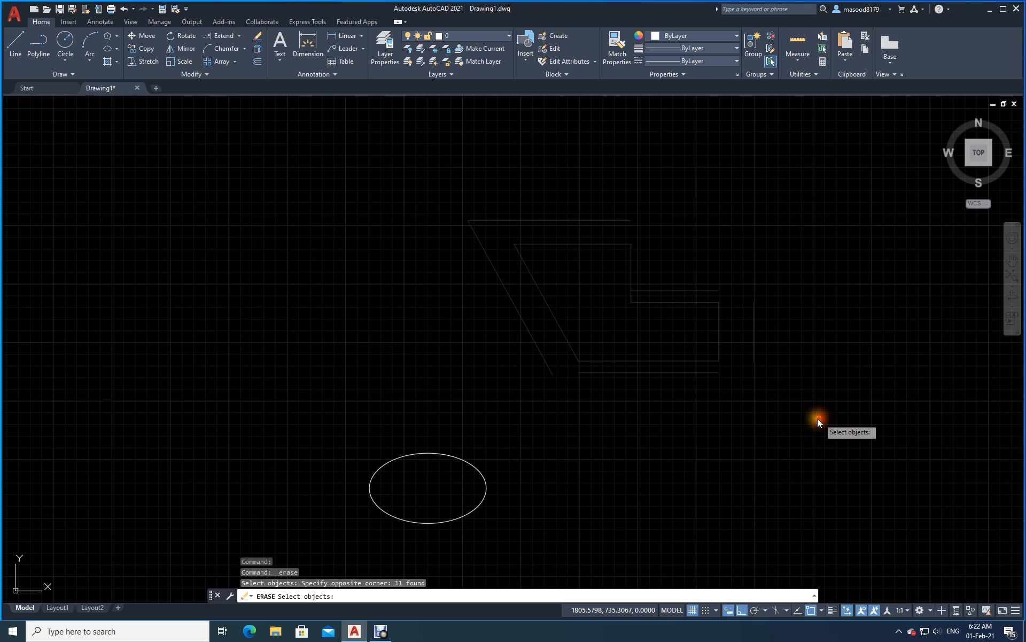
key("Return")
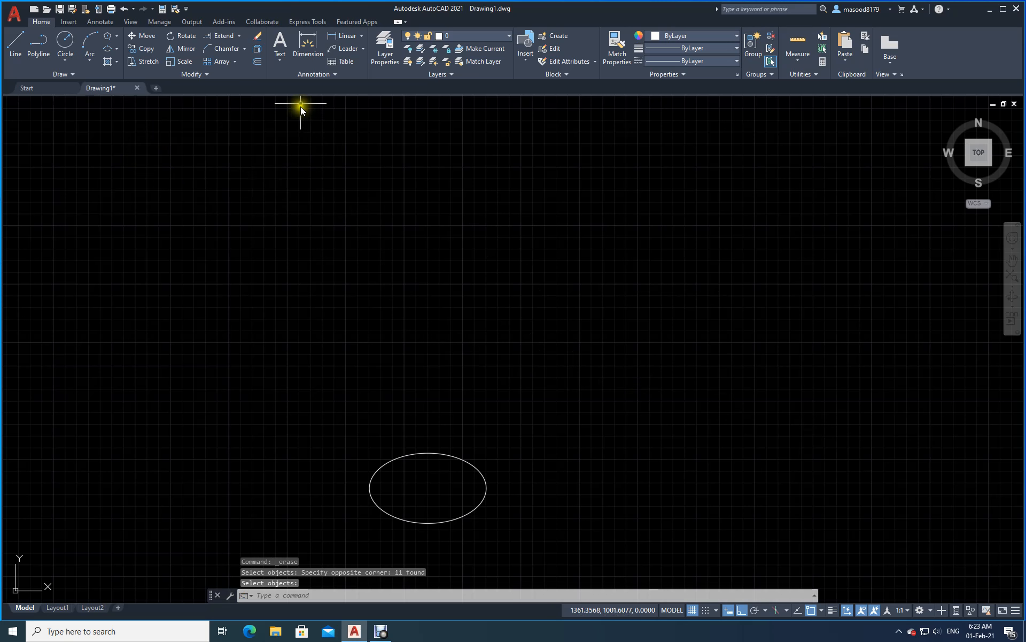
Erase the ellipse using a crossing selection over its lower-right edge
left_click(258, 36)
left_click(497, 529)
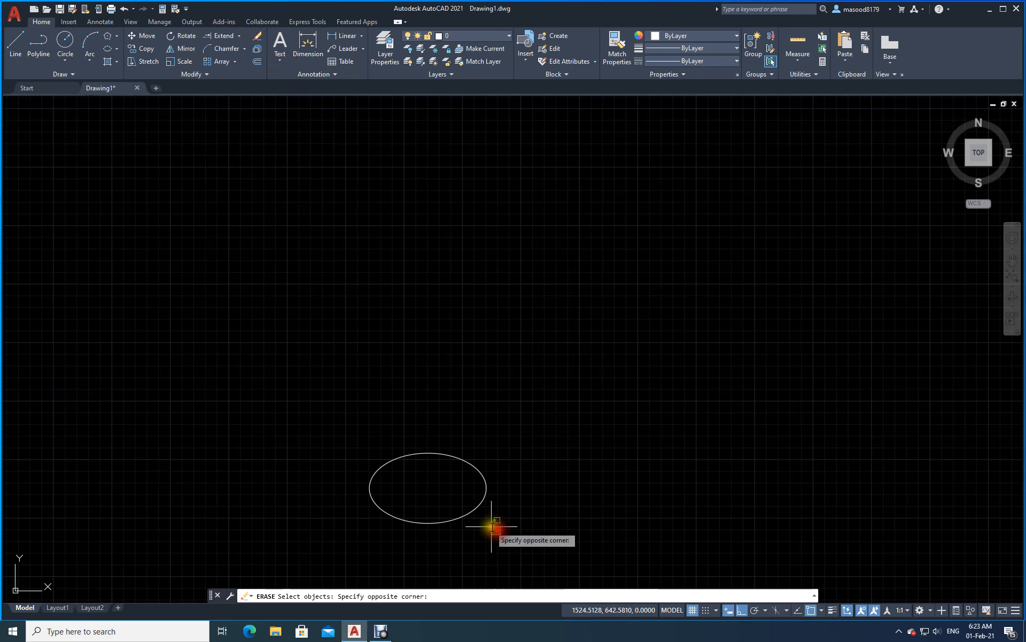
left_click(451, 507)
key("Return")
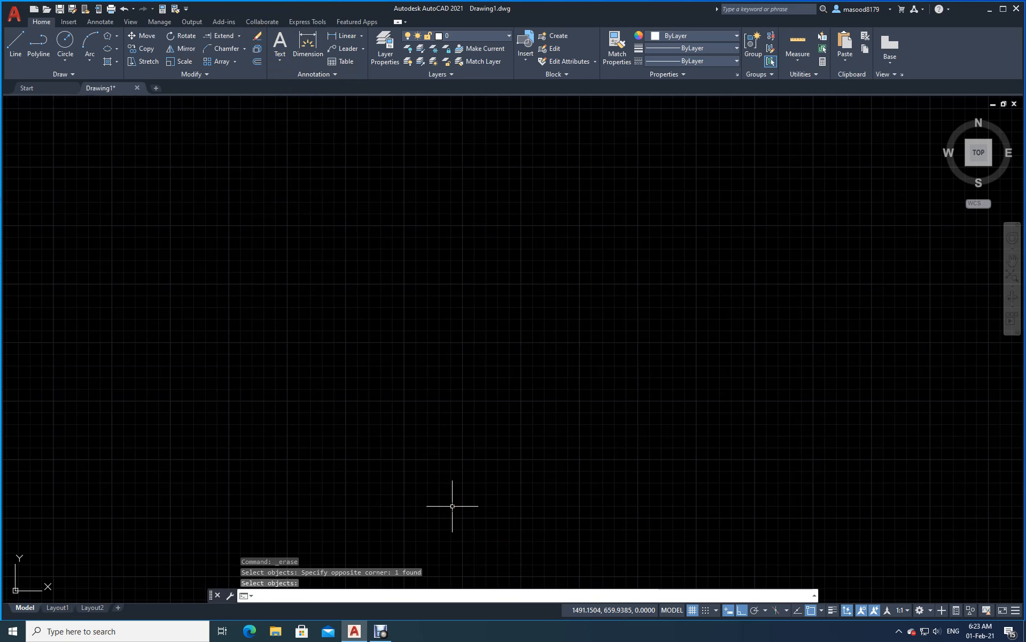